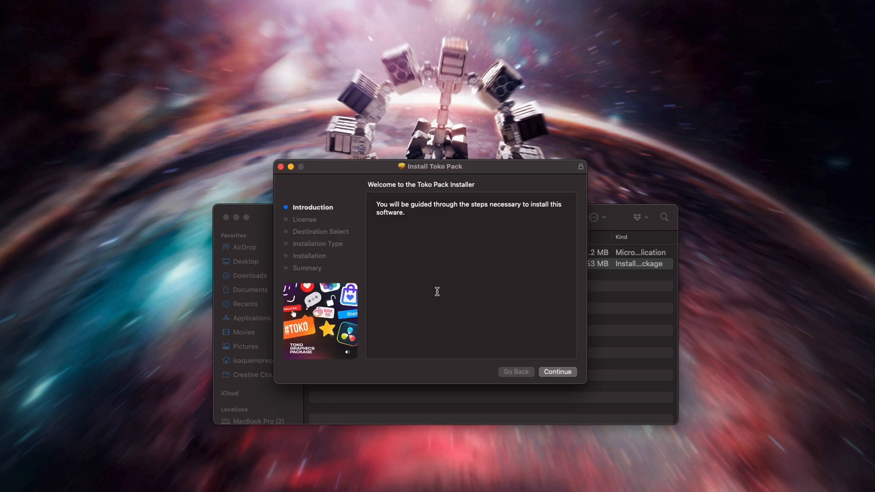
# Proceed through the Toko Pack installer's introduction and agree to its software license agreement
pyautogui.click(558, 370)
pyautogui.click(548, 373)
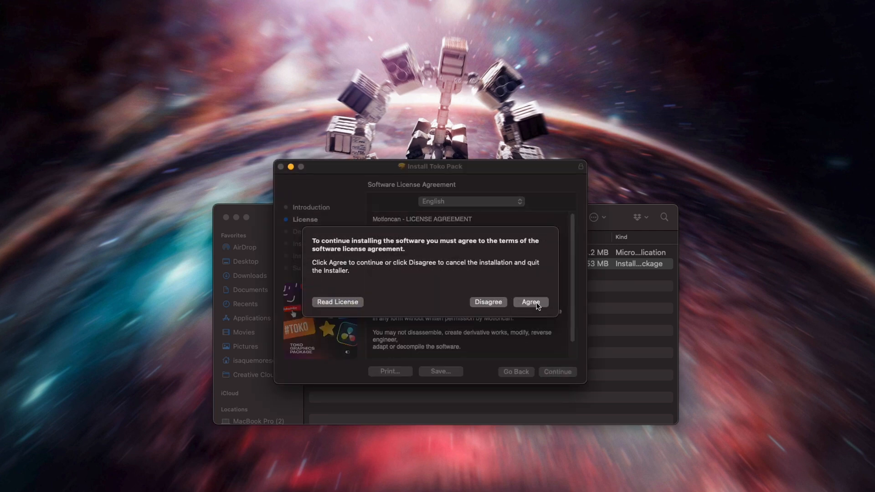
pyautogui.click(531, 302)
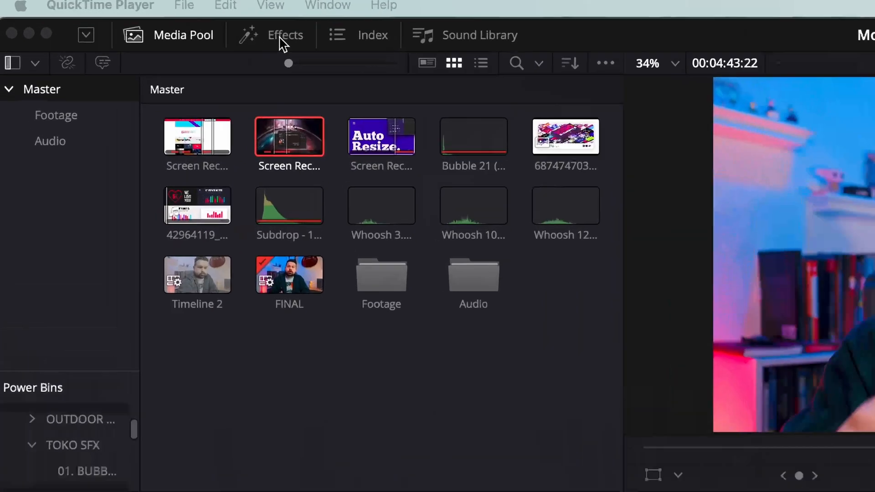
# Switch to DaVinci Resolve and examine the typography templates in the Toko Graphics 4.0 titles of the effects library
pyautogui.click(136, 20)
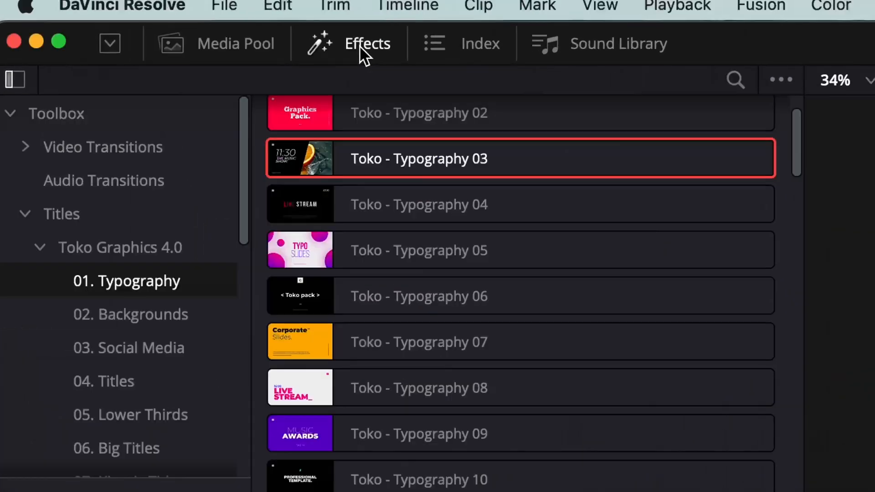
pyautogui.click(57, 247)
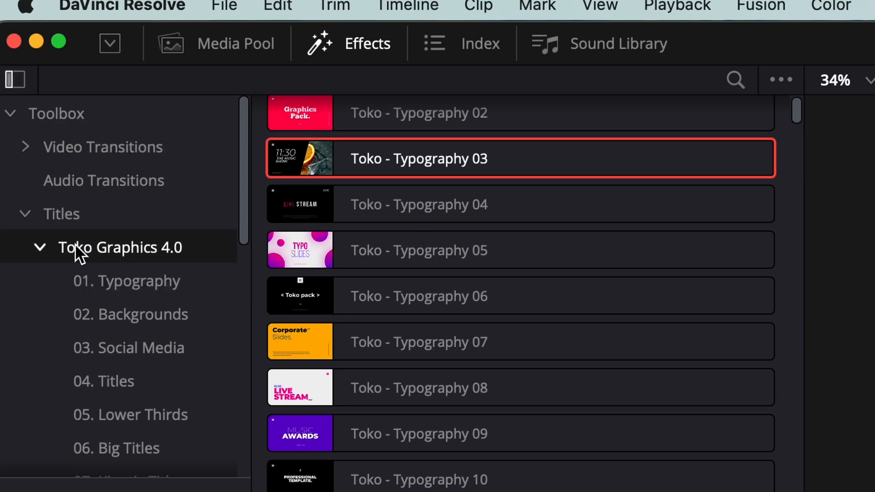
pyautogui.scroll(-5, 447, 192)
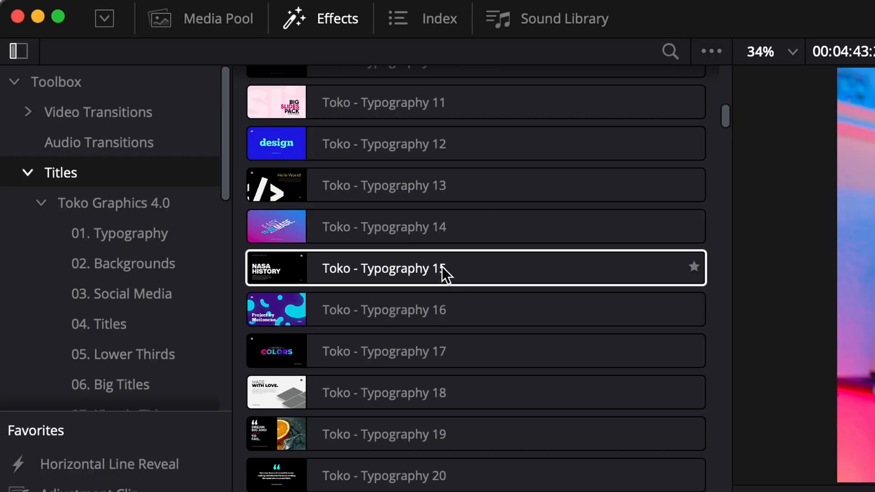
pyautogui.scroll(-2, 484, 318)
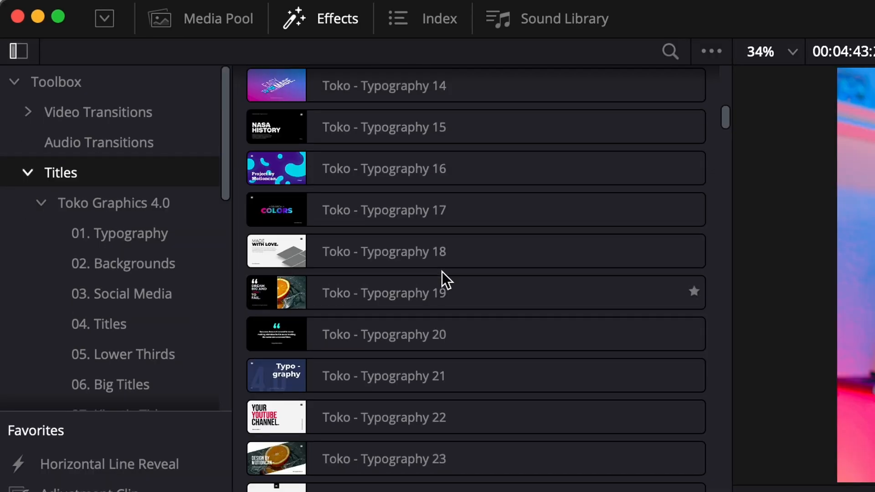
pyautogui.scroll(-4, 442, 272)
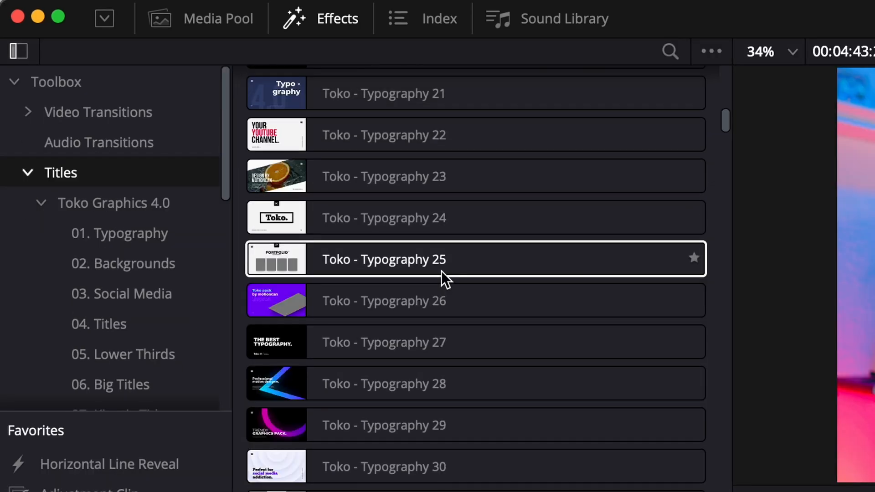
pyautogui.scroll(-5, 441, 271)
pyautogui.scroll(-5, 441, 272)
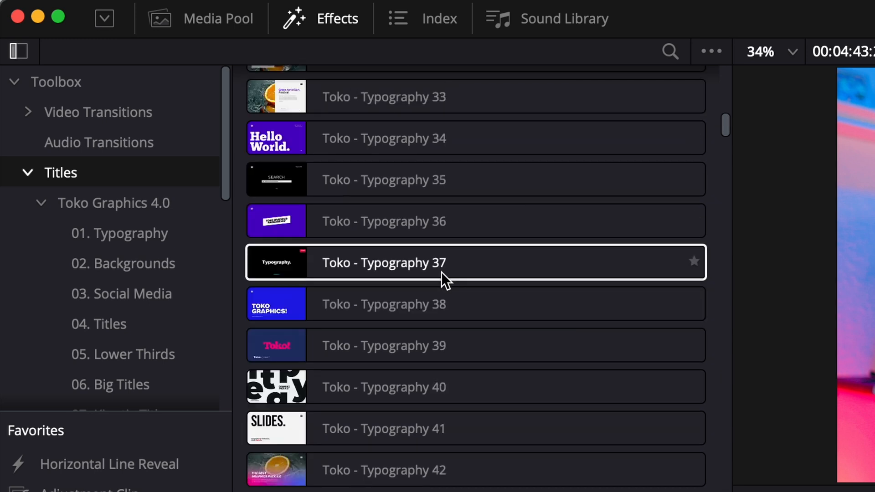
pyautogui.scroll(-3, 441, 272)
pyautogui.scroll(-5, 441, 272)
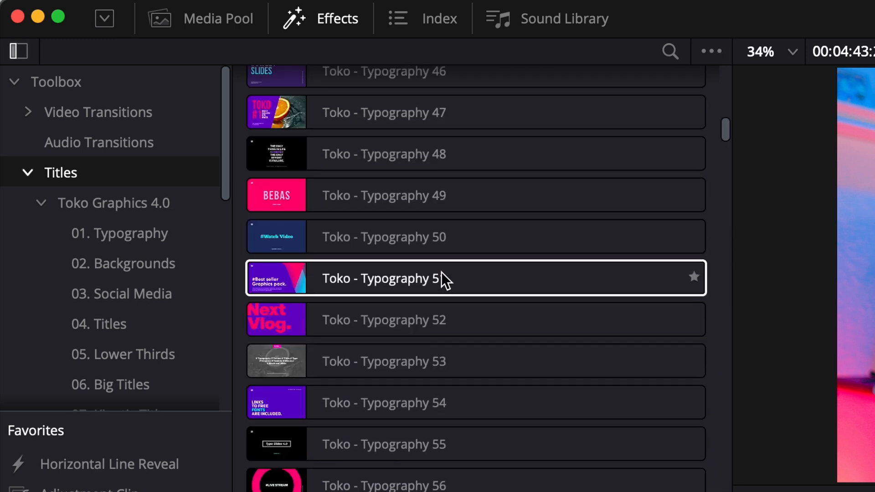
pyautogui.scroll(-5, 441, 272)
pyautogui.scroll(-1, 442, 272)
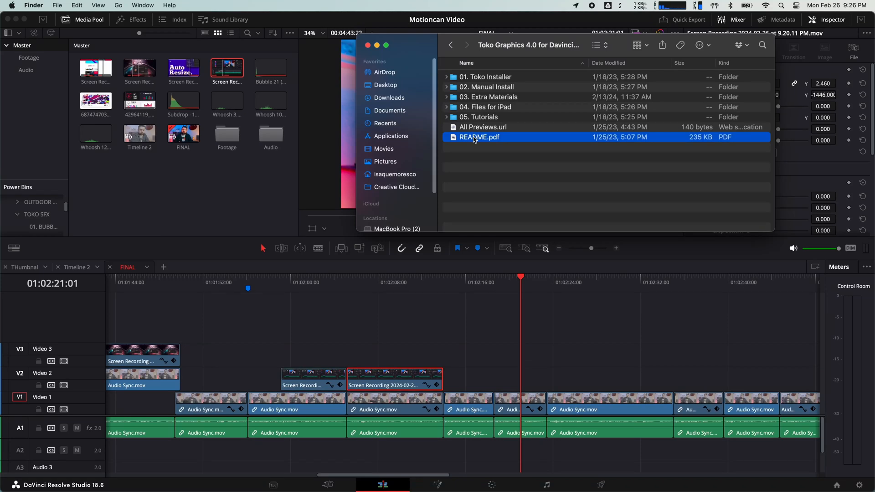
# In Finder, read README.pdf in the Toko Graphics 4.0 folder and look through the Sound FX folder in 03. Extra Materials
pyautogui.doubleClick(475, 137)
pyautogui.scroll(-5, 123, 271)
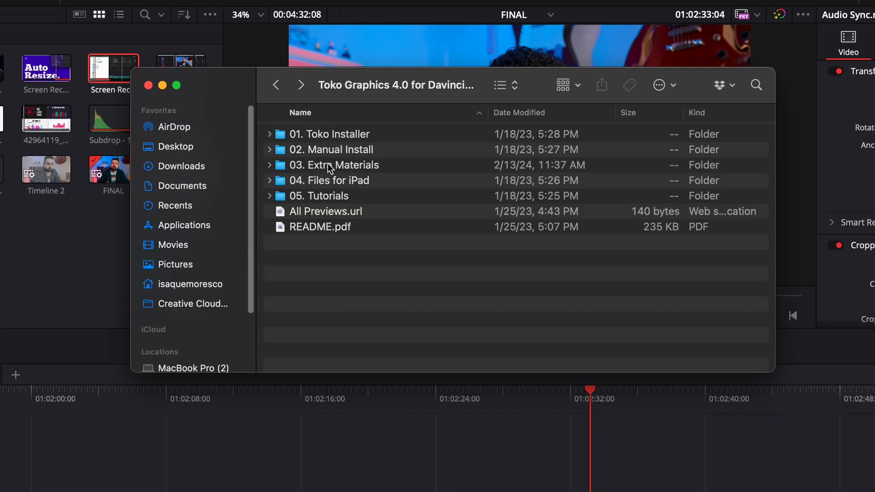
pyautogui.doubleClick(330, 166)
pyautogui.click(312, 152)
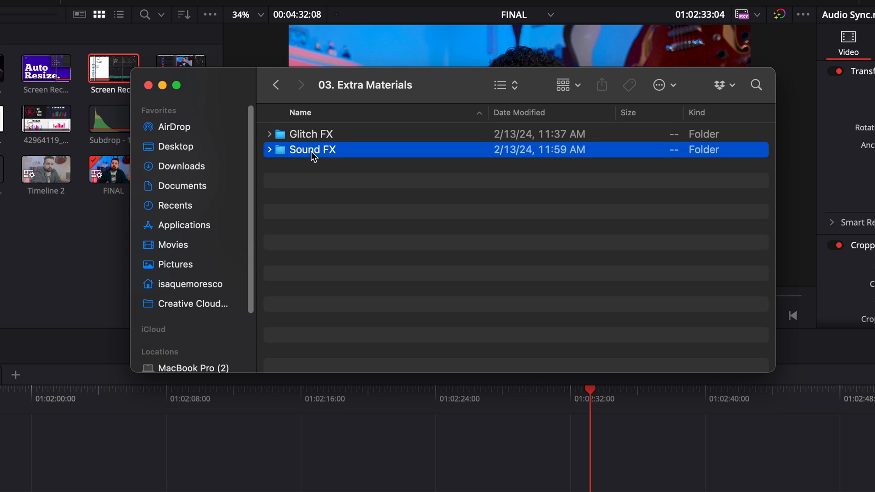
pyautogui.doubleClick(312, 151)
pyautogui.scroll(-2, 349, 144)
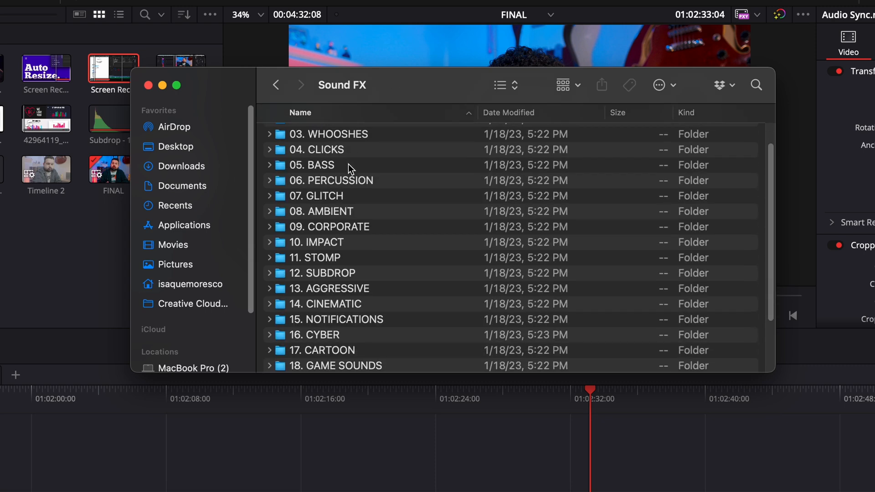
pyautogui.scroll(-2, 345, 187)
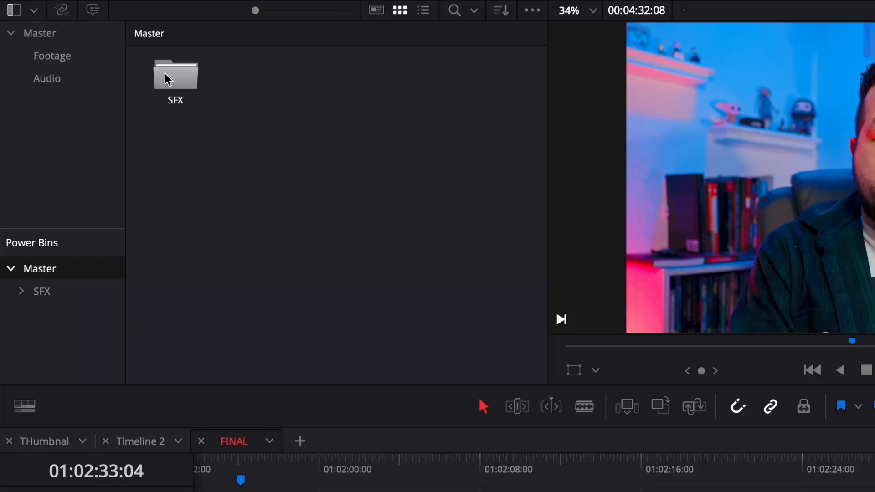
# In DaVinci Resolve, open the 04. CLICKS bin inside the TOKO SFX folder of the SFX power bin
pyautogui.doubleClick(165, 73)
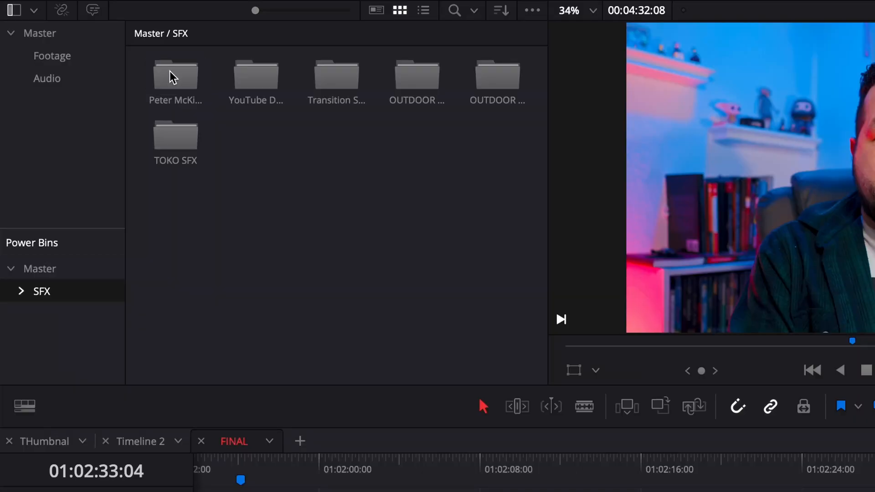
pyautogui.doubleClick(182, 137)
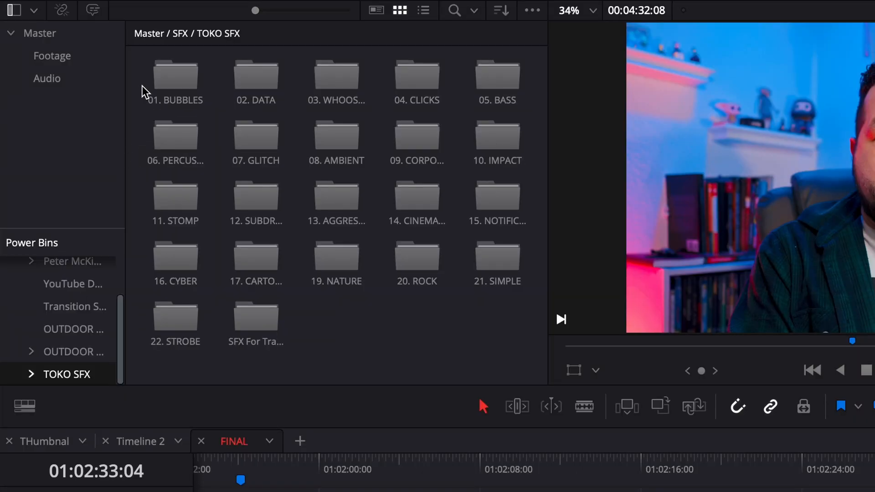
pyautogui.doubleClick(418, 79)
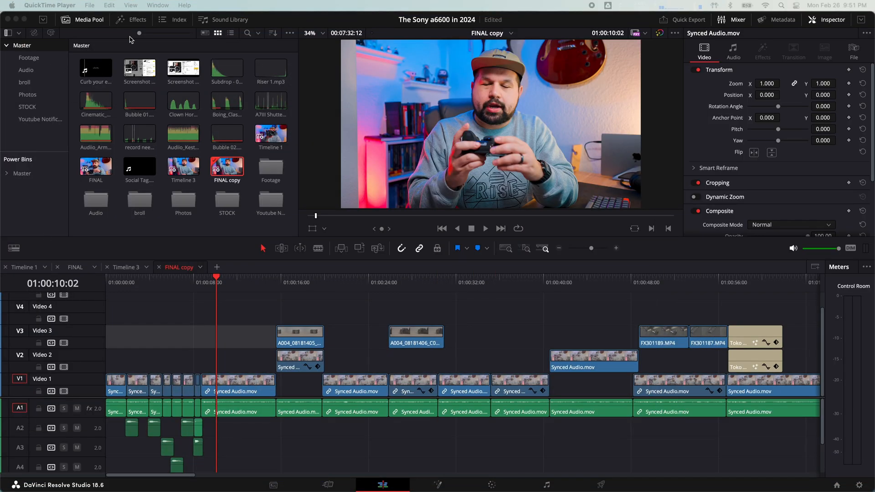
# Look through the Titles, Lower Thirds and Infographics categories of Toko Graphics 4.0 in the effects library
pyautogui.click(133, 20)
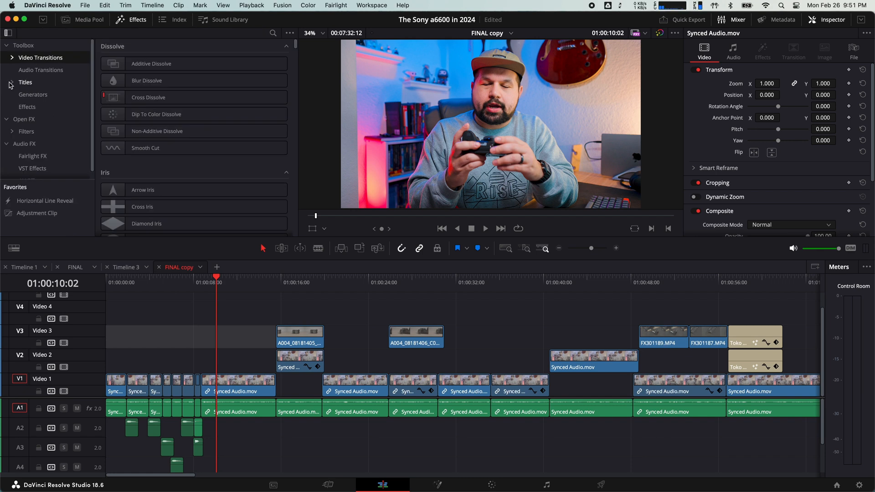
pyautogui.click(11, 83)
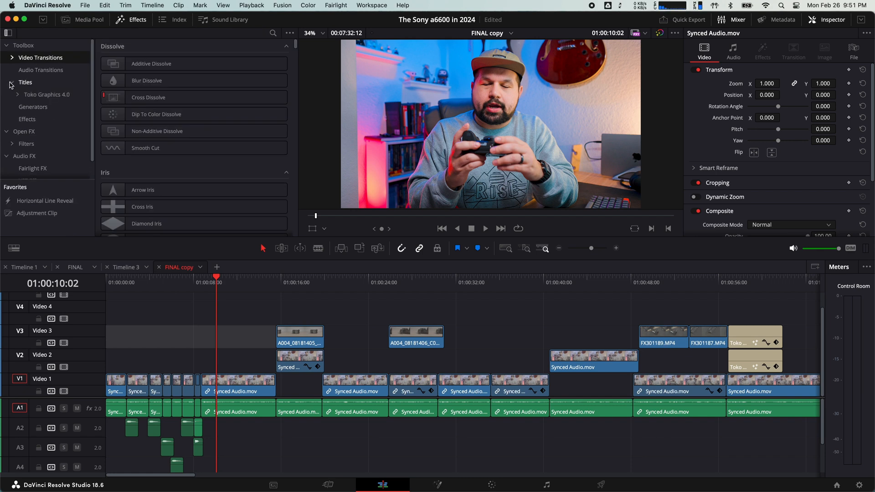
pyautogui.click(18, 95)
pyautogui.scroll(-3, 53, 110)
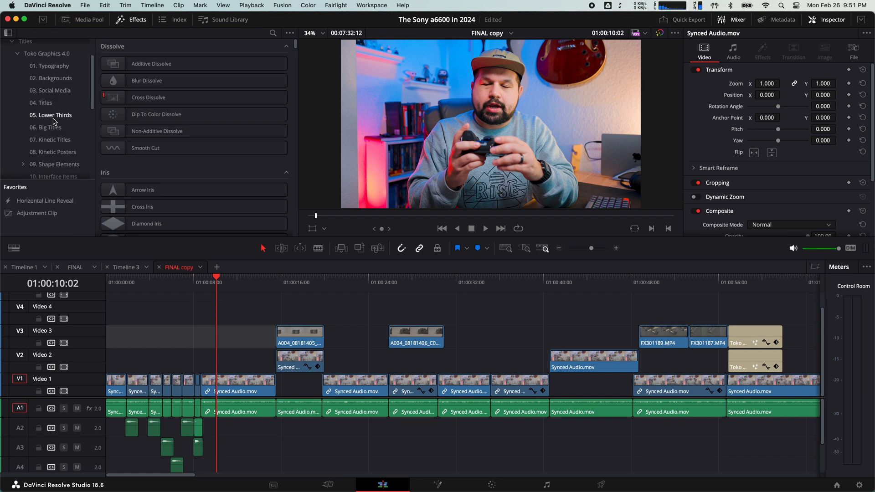
pyautogui.click(45, 103)
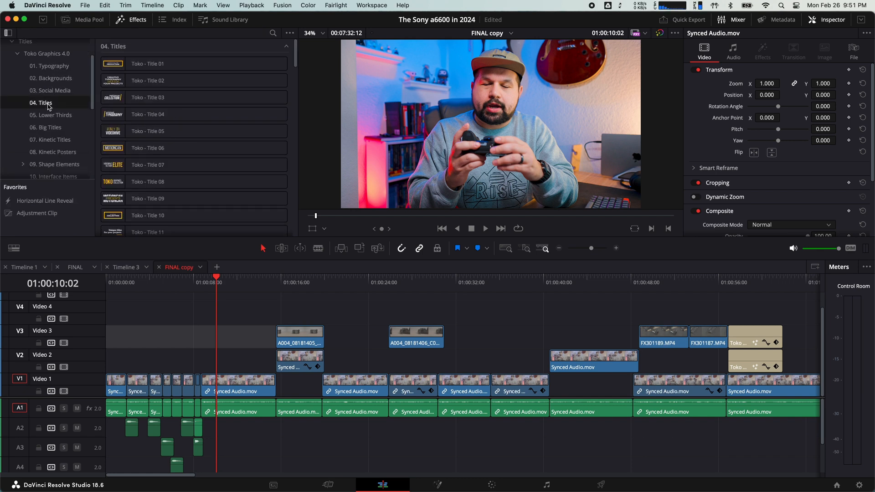
pyautogui.scroll(-2, 49, 107)
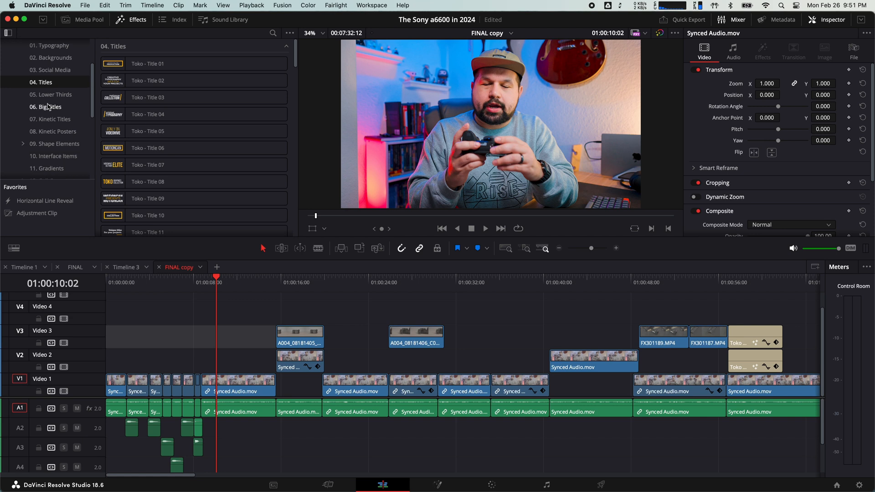
pyautogui.click(51, 99)
pyautogui.scroll(-5, 138, 104)
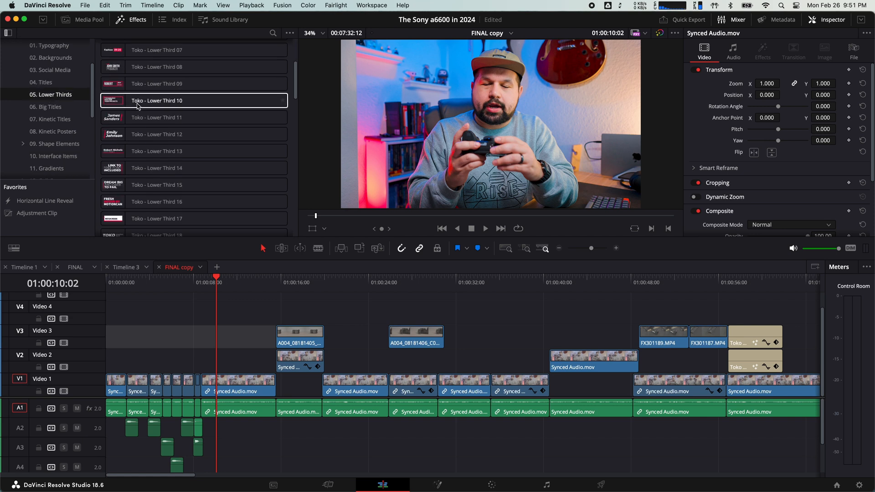
pyautogui.scroll(-15, 136, 111)
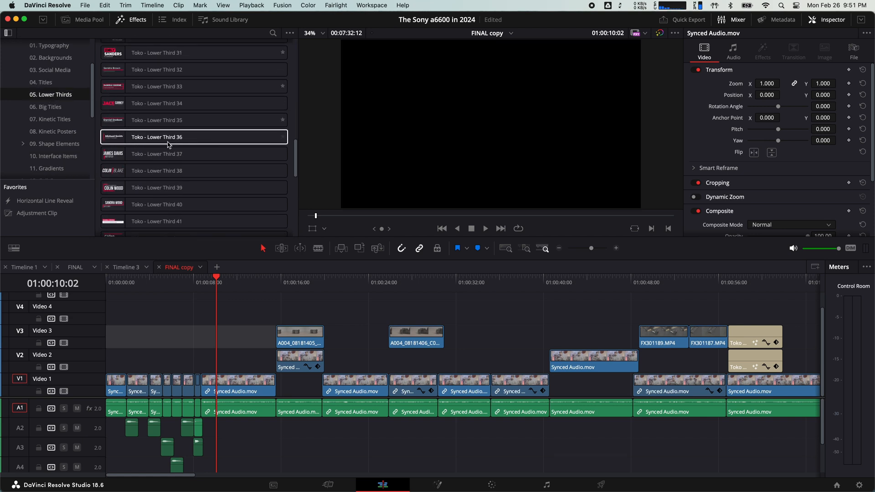
pyautogui.scroll(-3, 50, 137)
pyautogui.click(53, 152)
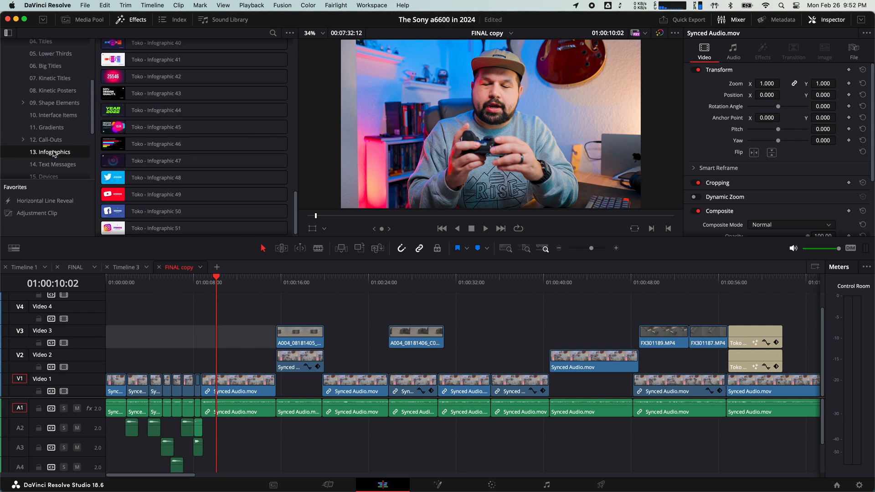
# Add the Toko - Social Media 81 title to the Video 2 track at 01:00:10:02
pyautogui.scroll(1, 54, 139)
pyautogui.click(55, 54)
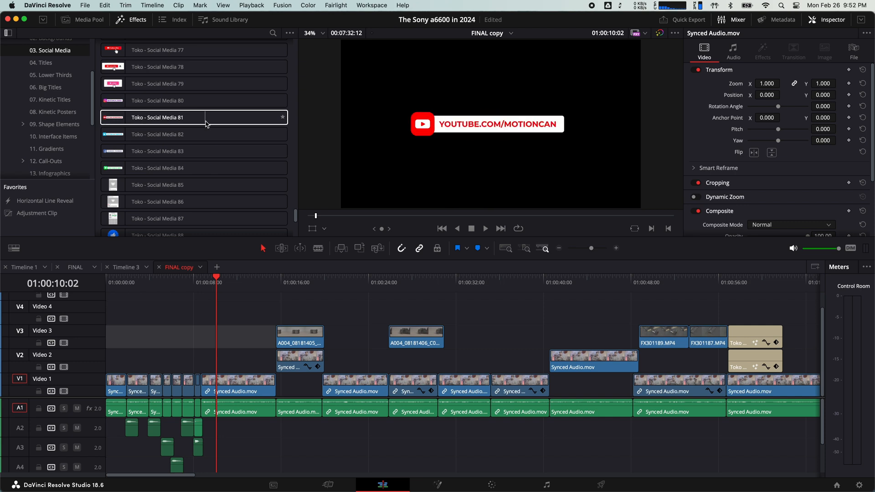
pyautogui.moveTo(121, 120); pyautogui.dragTo(229, 364)
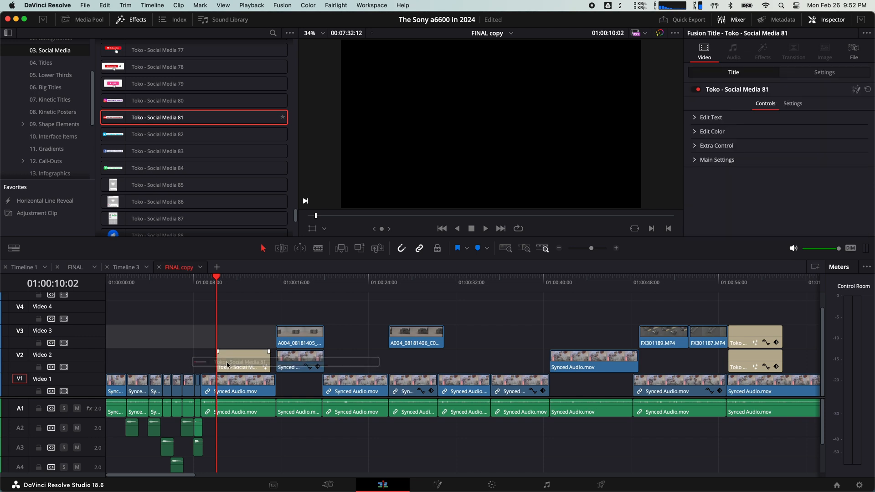
# Preview the Social Media 81 title over the footage, set its Y position to -818 and scale its zoom to 0.770
pyautogui.press('space')
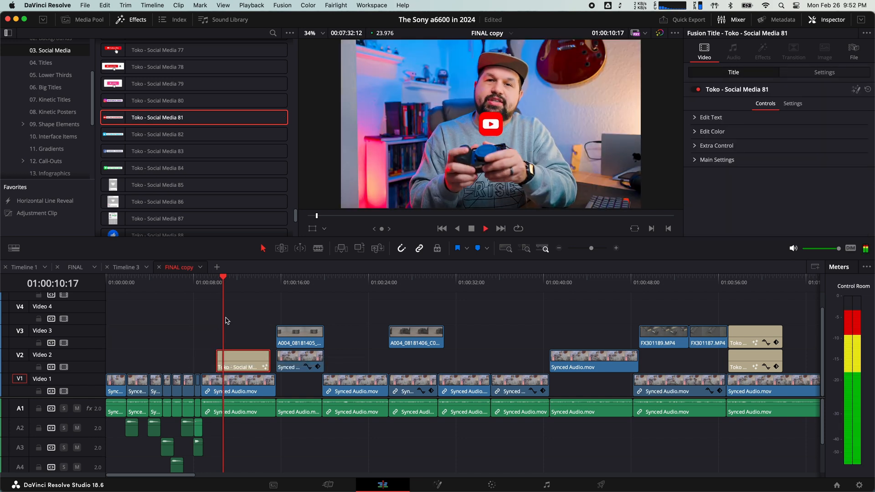
pyautogui.moveTo(823, 115); pyautogui.dragTo(770, 115)
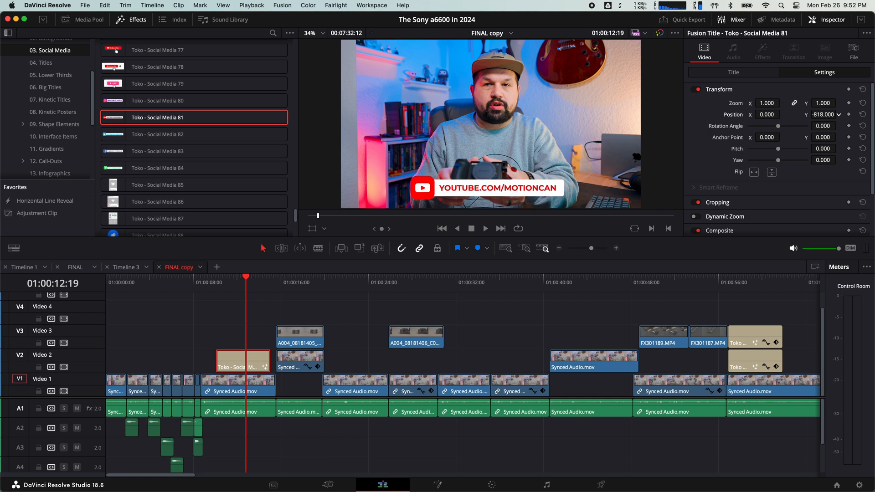
pyautogui.moveTo(767, 102); pyautogui.dragTo(756, 103)
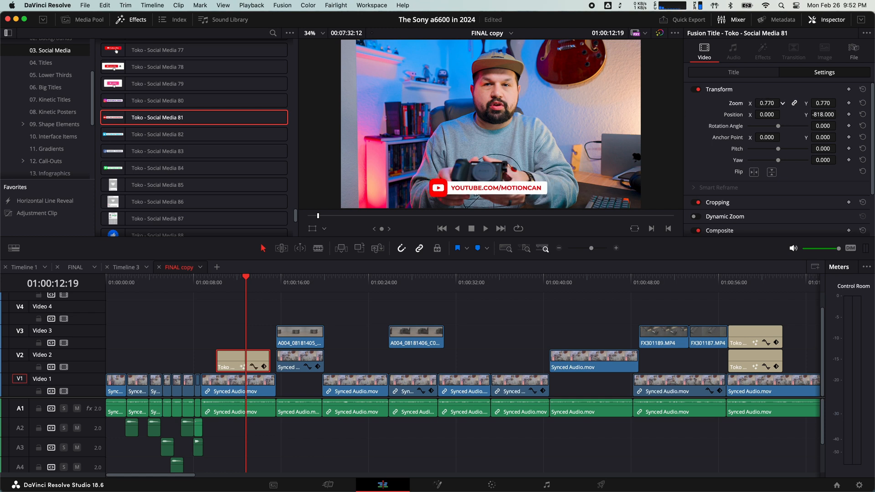
# Replace the title's text with the creator's YouTube channel URL and play the title back from its start
pyautogui.click(774, 74)
pyautogui.click(694, 118)
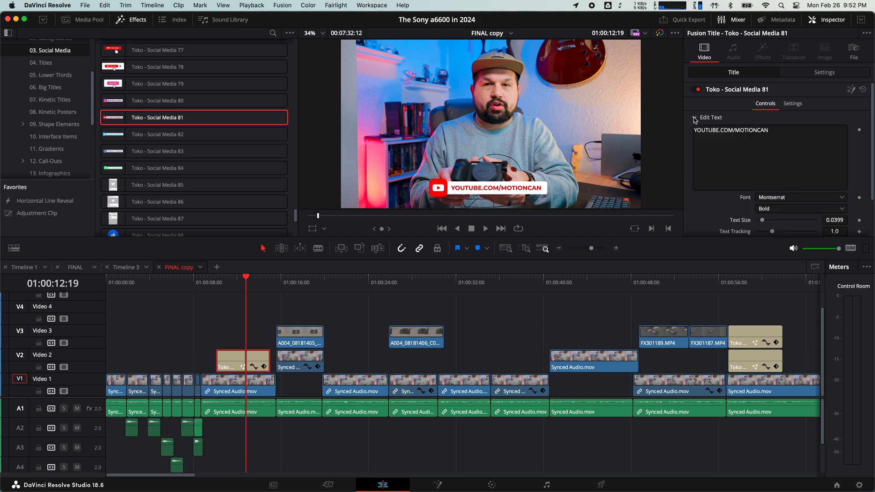
pyautogui.click(777, 131)
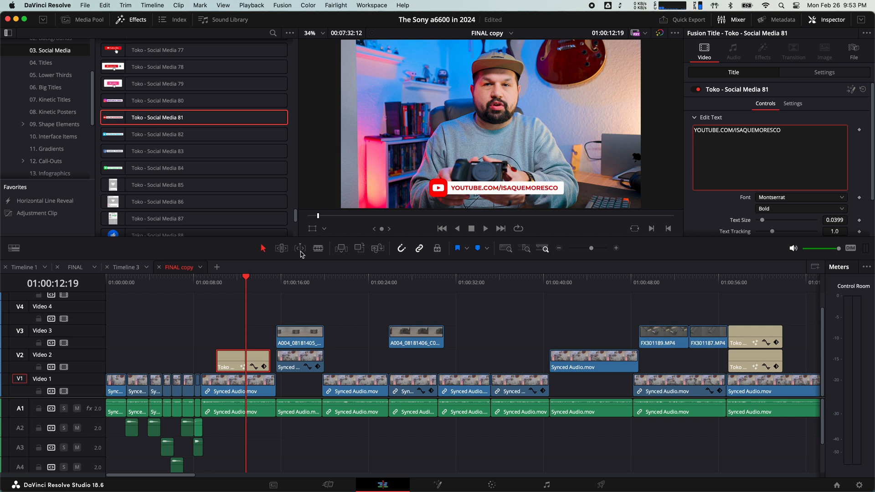
pyautogui.click(214, 290)
pyautogui.press('space')
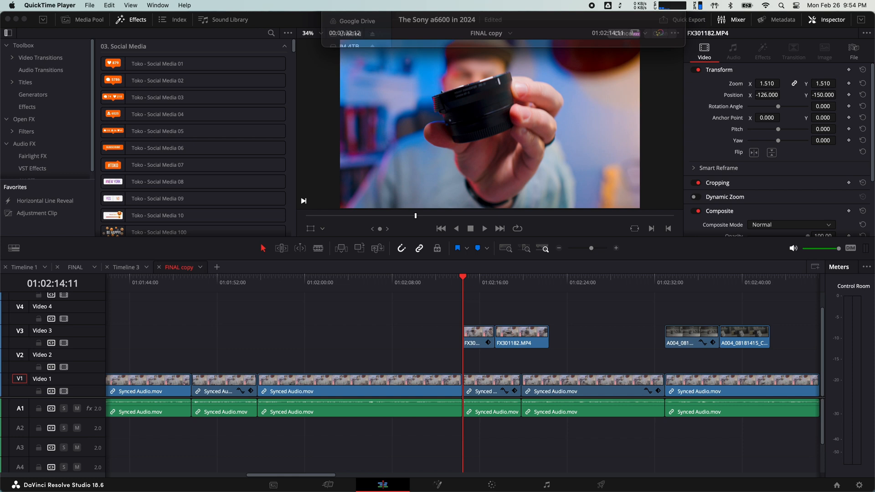
# Apply the Flat_Transition_04 transition from the Toko Flat Transitions to the start of the first FX301182.MP4 clip on Video 3
pyautogui.click(12, 58)
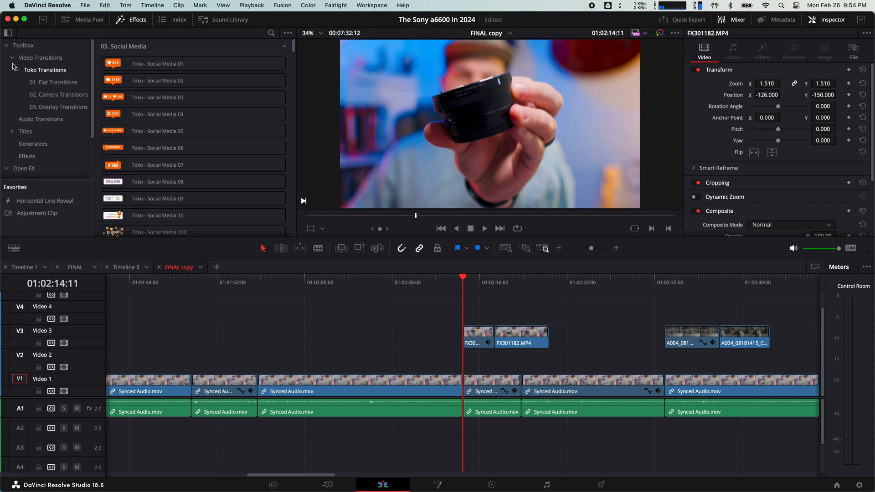
pyautogui.click(33, 71)
pyautogui.click(41, 82)
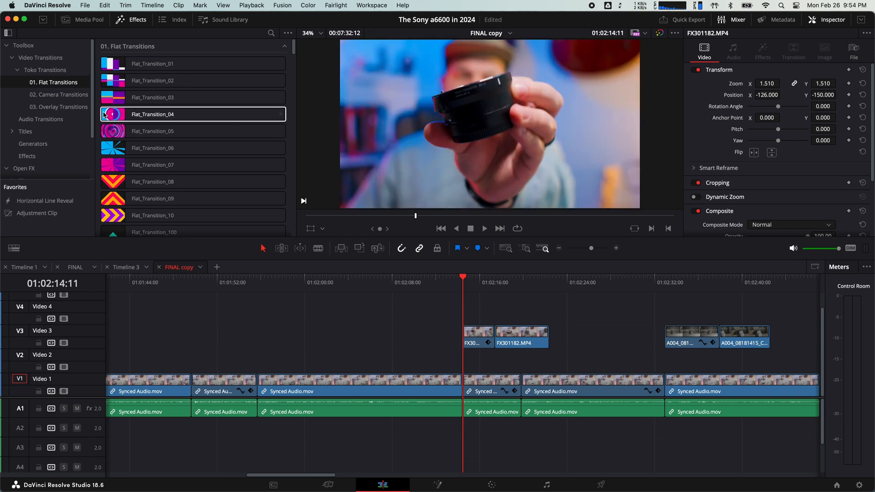
pyautogui.moveTo(111, 117); pyautogui.dragTo(463, 333)
pyautogui.click(457, 279)
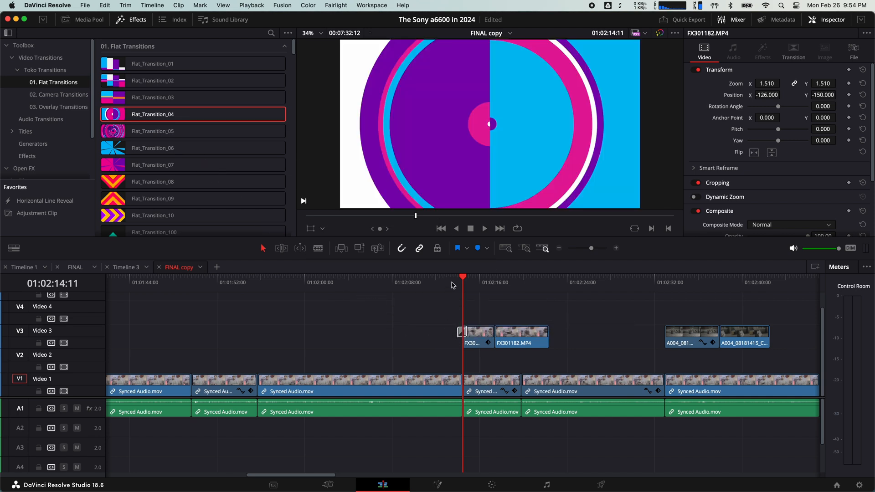
# Play the timeline from just before the first FX301182.MP4 clip to preview its transition
pyautogui.press('super+equal')
pyautogui.press('super+equal')
pyautogui.press('super+equal')
pyautogui.moveTo(452, 282); pyautogui.dragTo(426, 282)
pyautogui.press('space')
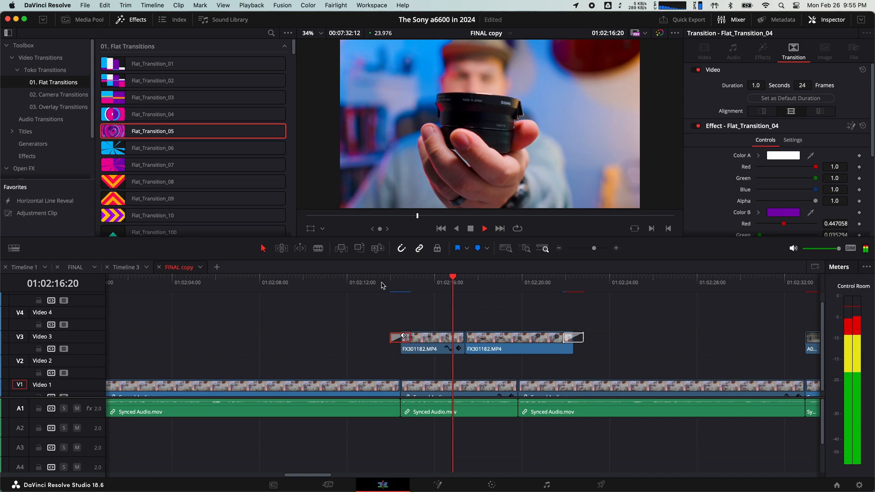
pyautogui.click(381, 283)
pyautogui.press('space')
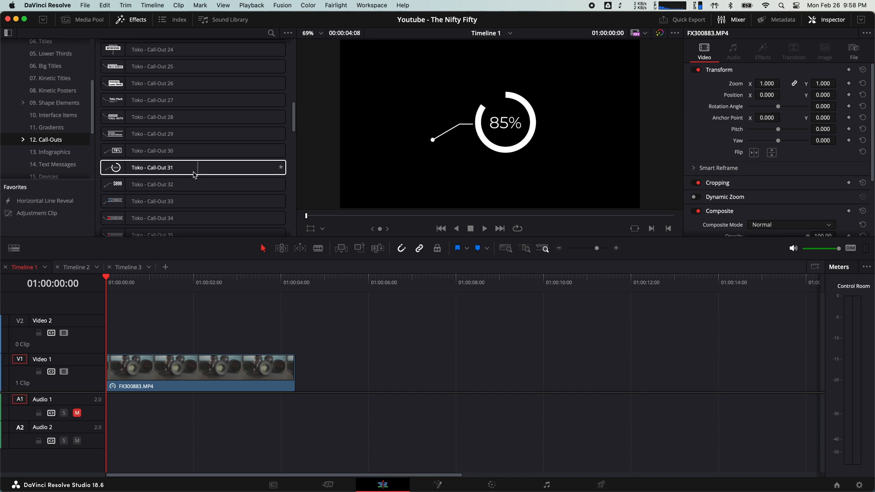
# Add the Toko - Call-Out 32 title to Video 2 at the timeline start and extend the FX300883.MP4 clip to match its 05:00 length
pyautogui.click(206, 192)
pyautogui.moveTo(105, 189); pyautogui.dragTo(152, 352)
pyautogui.moveTo(295, 373); pyautogui.dragTo(323, 371)
pyautogui.click(274, 337)
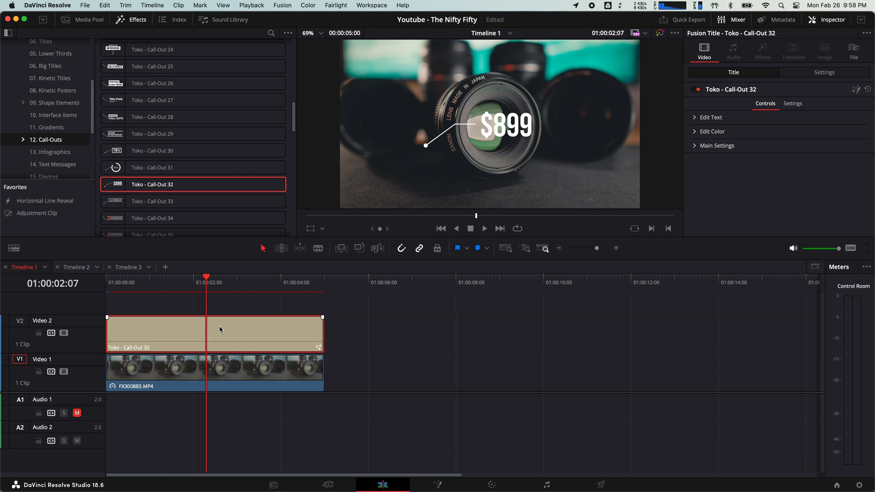
# Play the call-out title over the footage from the timeline start and stop at 01:00:02:07
pyautogui.press('Home')
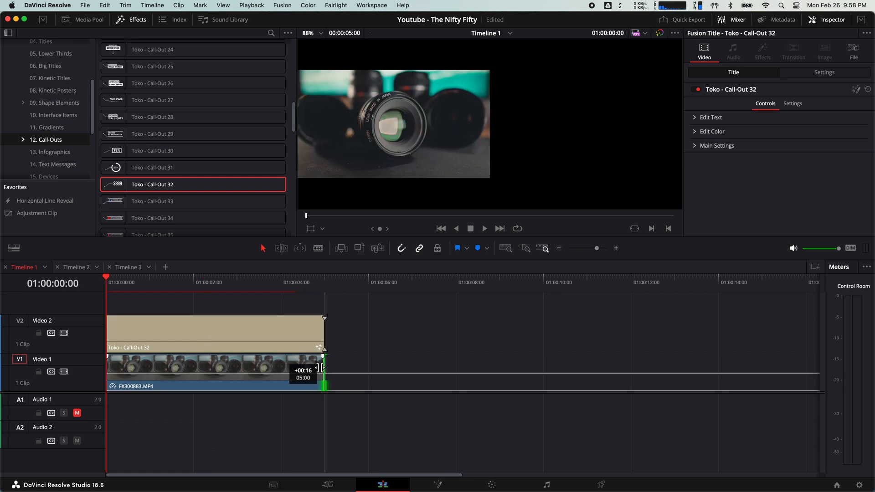
pyautogui.press('space')
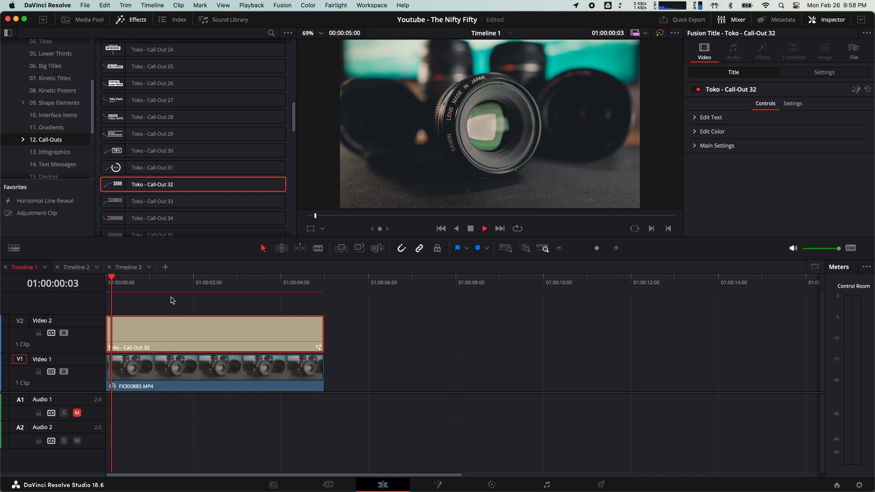
pyautogui.press('space')
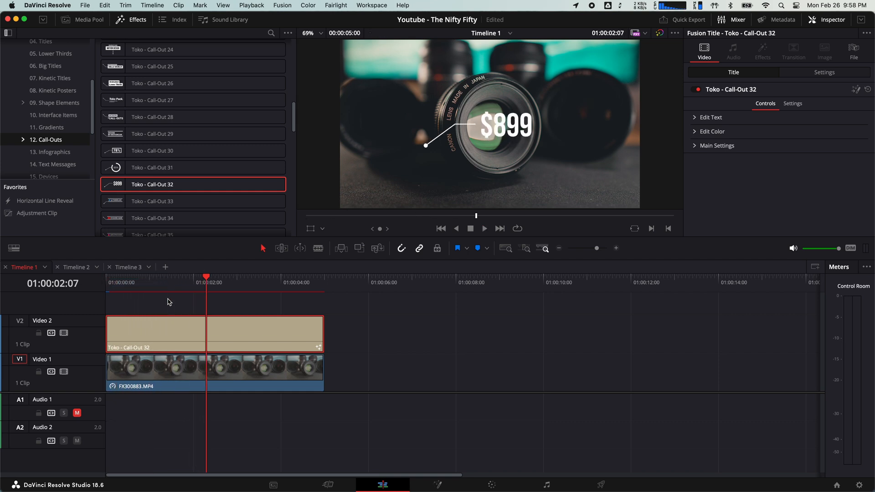
# Save the project, scale the call-out title's zoom to 0.490 and position it at X 431, Y 240
pyautogui.press('super+s')
pyautogui.click(824, 74)
pyautogui.moveTo(771, 103); pyautogui.dragTo(839, 114)
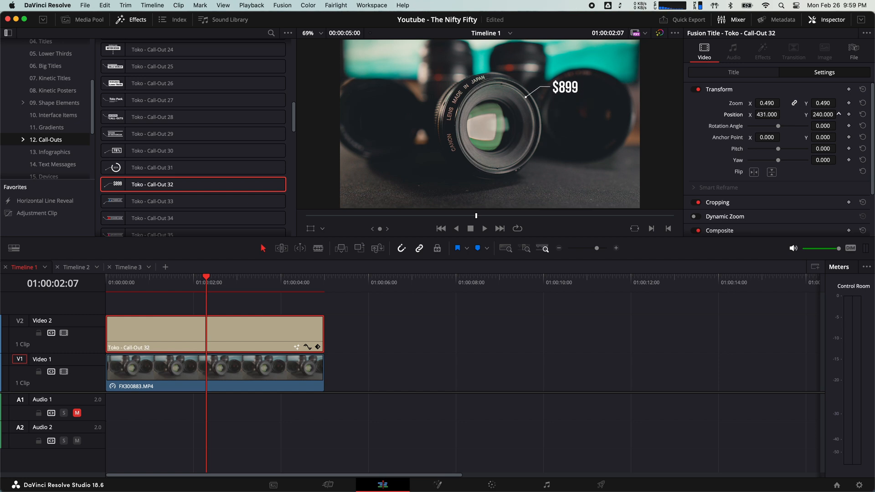
# Examine the call-out title's number, line and point color controls
pyautogui.click(757, 75)
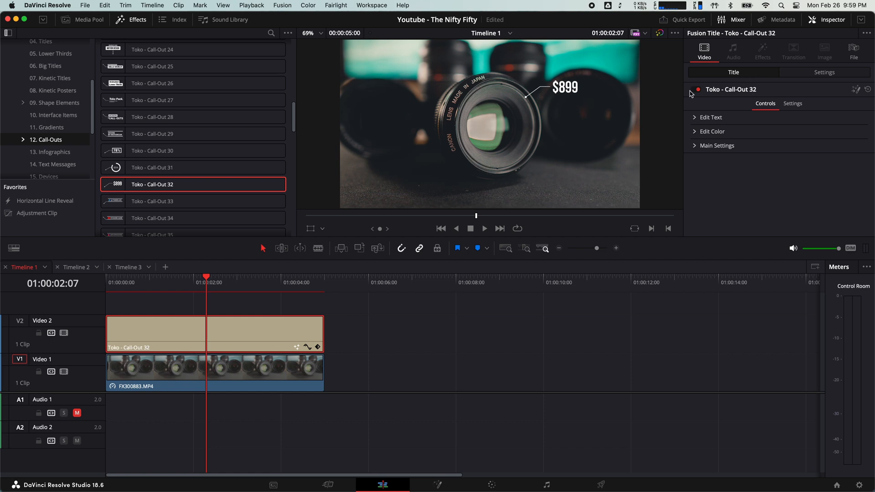
pyautogui.click(695, 132)
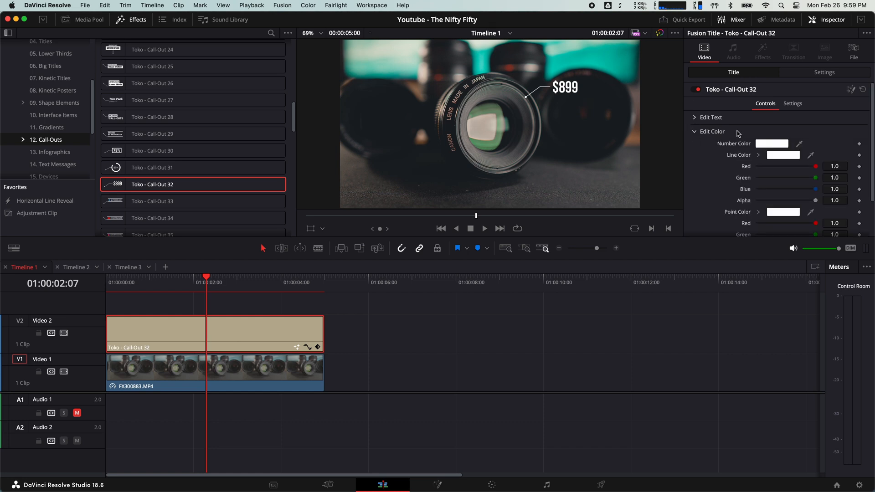
pyautogui.scroll(-3, 771, 144)
pyautogui.scroll(3, 774, 165)
pyautogui.click(695, 132)
# Set the call-out line's Point A to X 0.1519, Y 0.2568 and Point B to X 0.509335, Y 0.543038
pyautogui.click(694, 146)
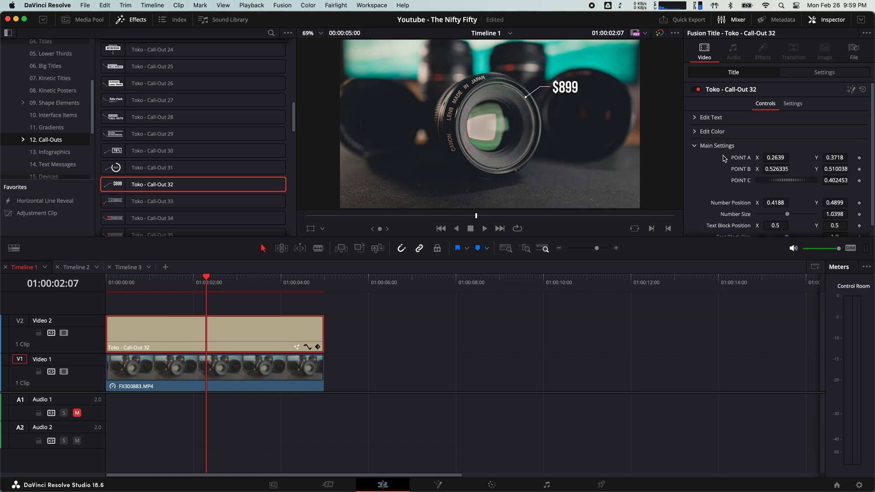
pyautogui.scroll(-1, 725, 160)
pyautogui.moveTo(778, 147); pyautogui.dragTo(730, 147)
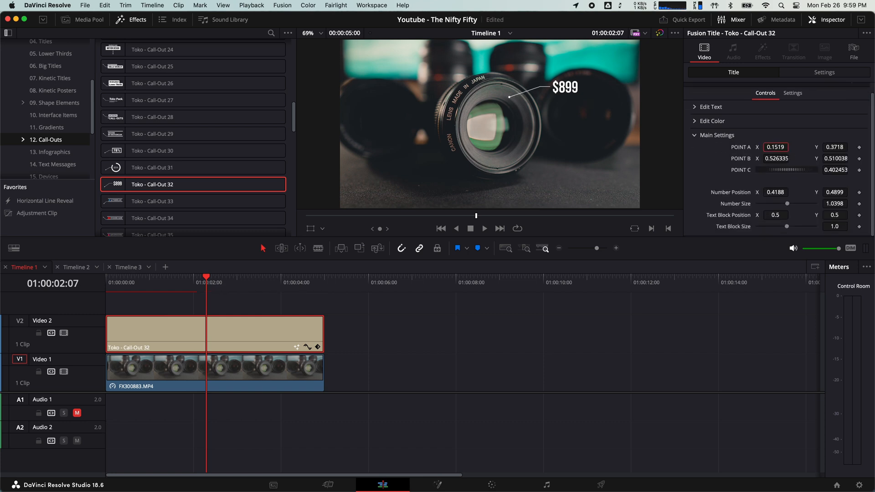
pyautogui.moveTo(836, 147); pyautogui.dragTo(787, 148)
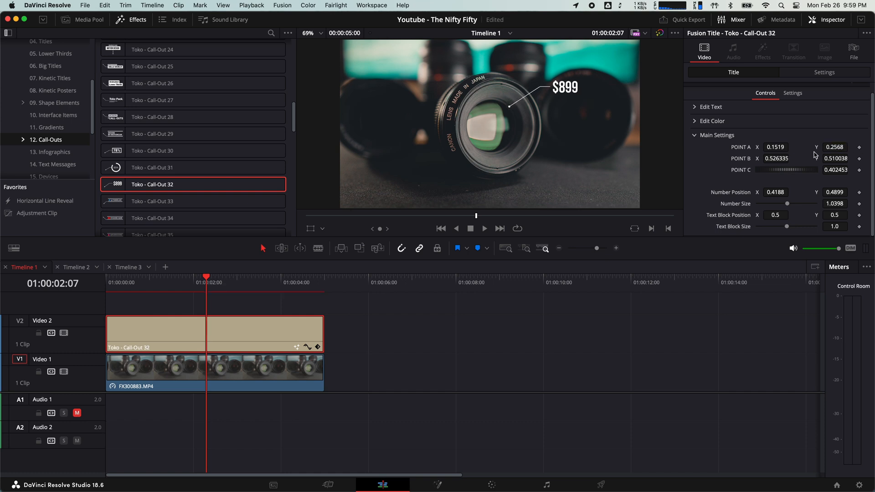
pyautogui.moveTo(777, 160)
pyautogui.mouseDown()
pyautogui.moveTo(754, 161)
pyautogui.moveTo(782, 160)
pyautogui.moveTo(775, 160)
pyautogui.mouseUp()
pyautogui.moveTo(847, 159)
pyautogui.mouseDown()
pyautogui.moveTo(752, 159)
pyautogui.moveTo(856, 160)
pyautogui.mouseUp()
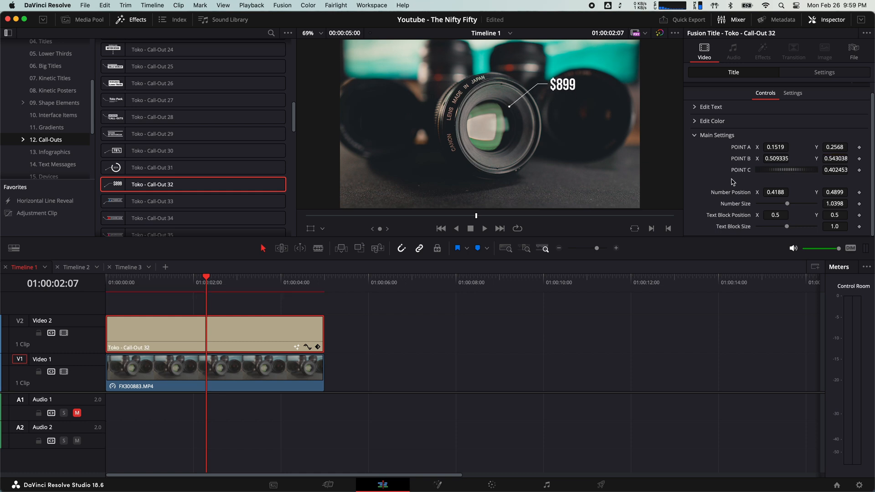
# Move the call-out's price number to X 0.4128, Y 0.4949
pyautogui.moveTo(774, 191); pyautogui.dragTo(778, 191)
pyautogui.moveTo(832, 192); pyautogui.dragTo(861, 192)
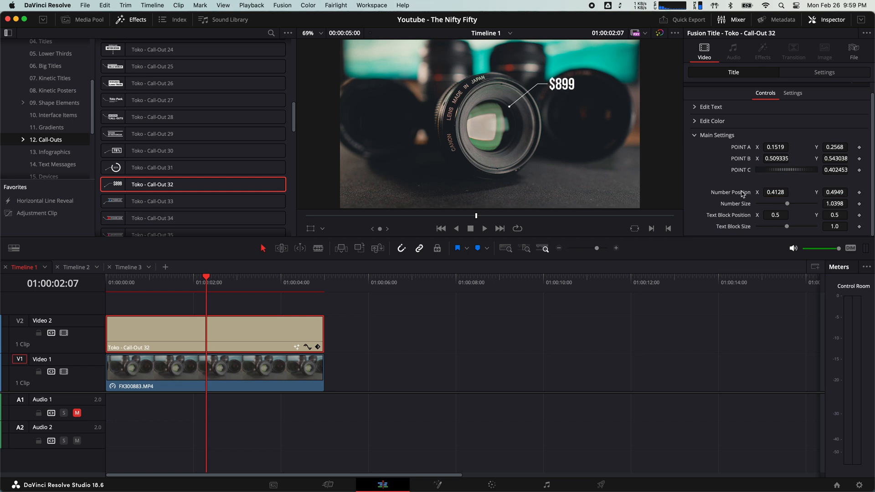
pyautogui.scroll(1, 735, 199)
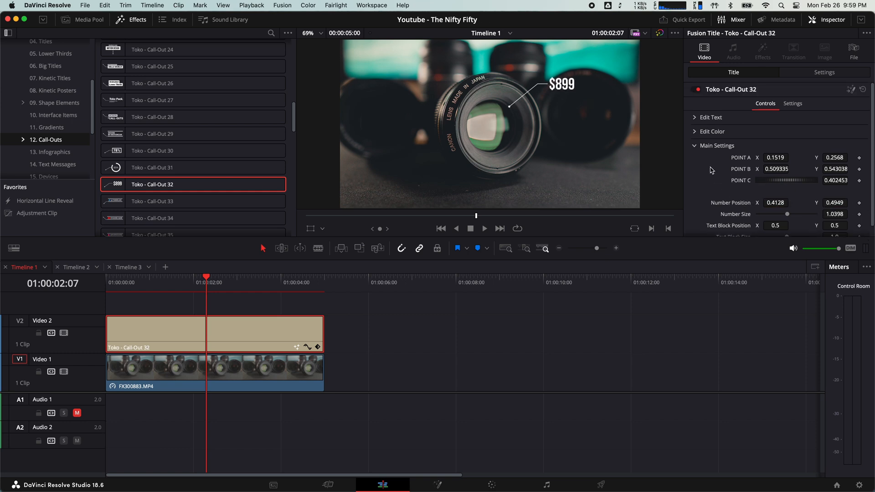
pyautogui.click(696, 147)
# Set the call-out's displayed price value to 250
pyautogui.click(695, 118)
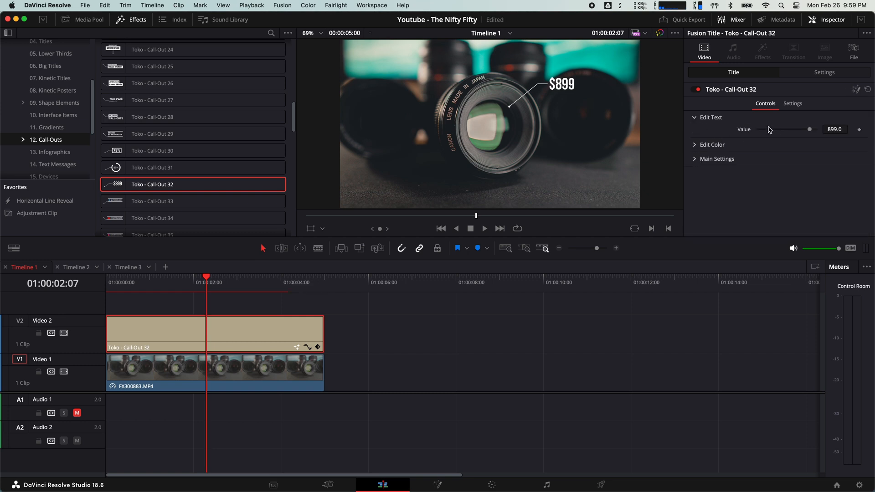
pyautogui.moveTo(810, 130)
pyautogui.mouseDown()
pyautogui.moveTo(801, 132)
pyautogui.moveTo(817, 137)
pyautogui.mouseUp()
pyautogui.moveTo(815, 132); pyautogui.dragTo(773, 135)
pyautogui.click(839, 129)
pyautogui.write('2500')
# Play the edited call-out title back from the start of the timeline
pyautogui.click(166, 288)
pyautogui.press('Home')
pyautogui.press('space')
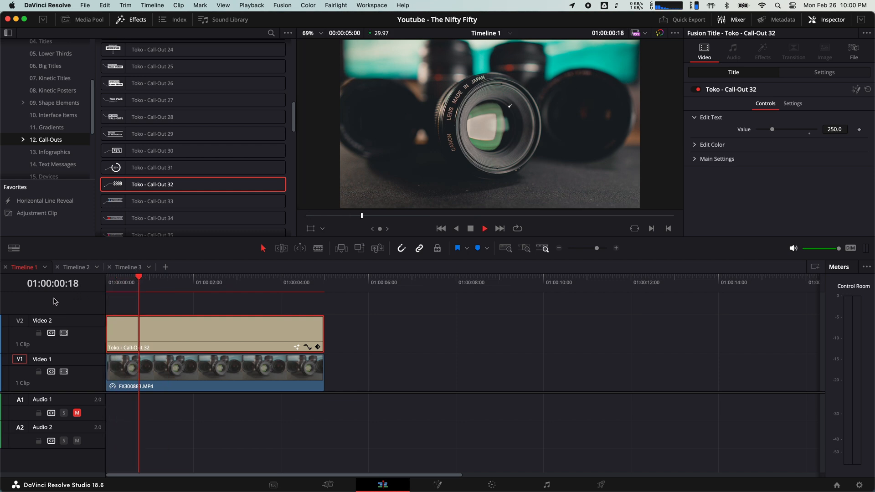